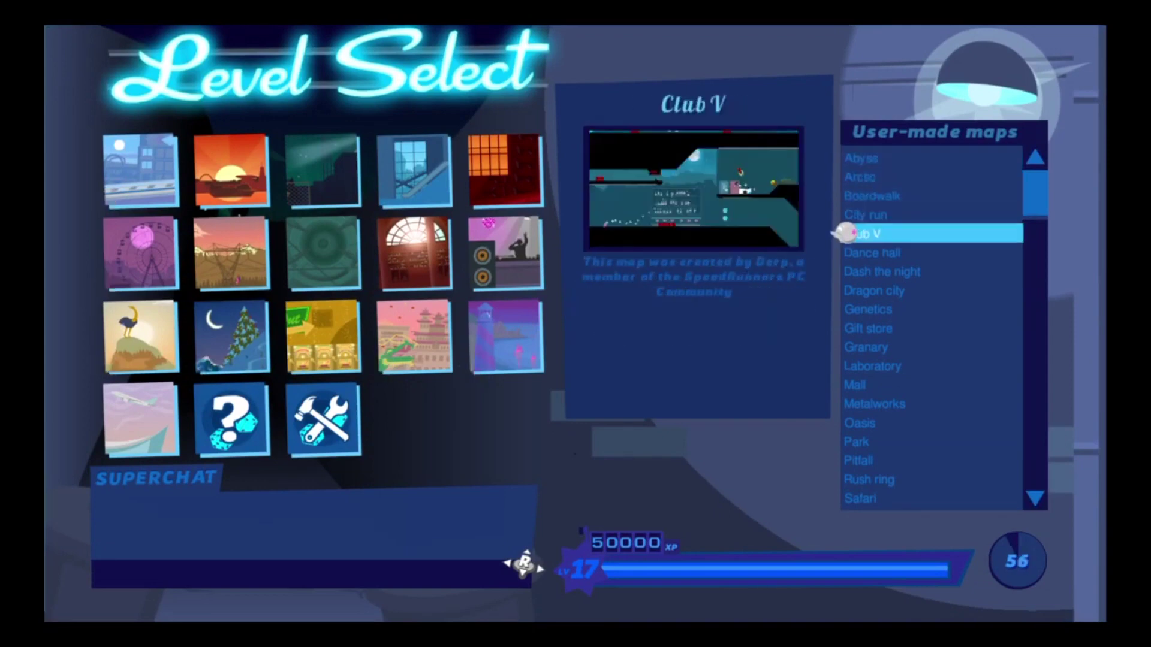
# Pick Genetics from the User-made maps list on Level Select to load the race.
pyautogui.click(868, 309)
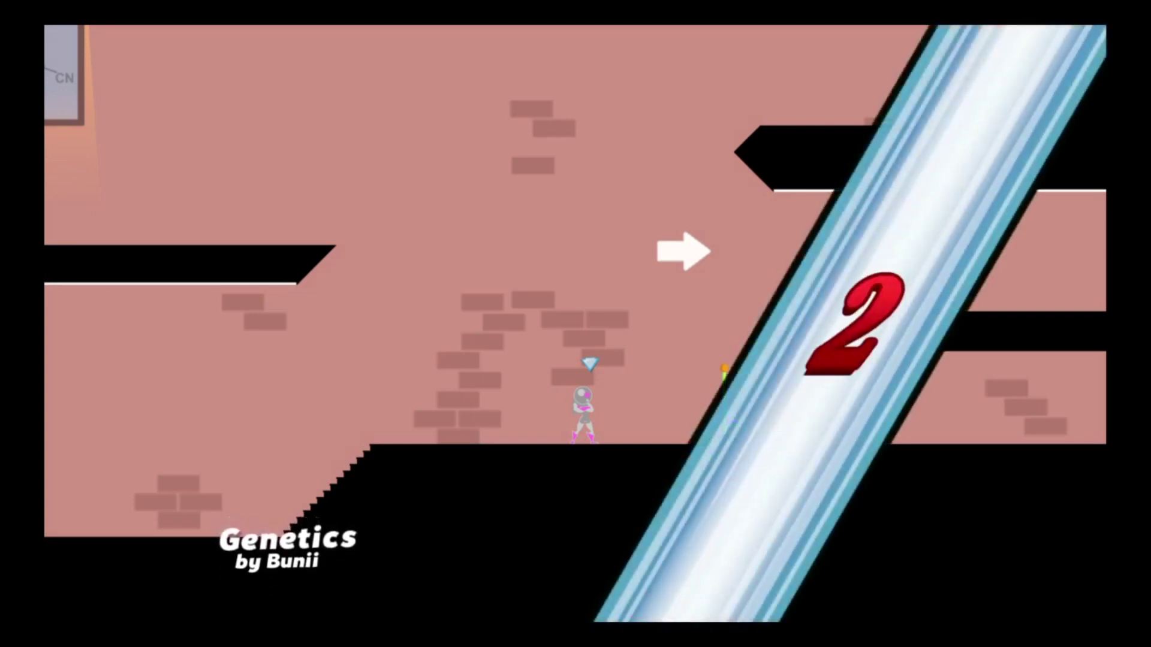
# Run right, wall-jump up the first vertical shaft and swing into the next corridor.
pyautogui.press('Right')
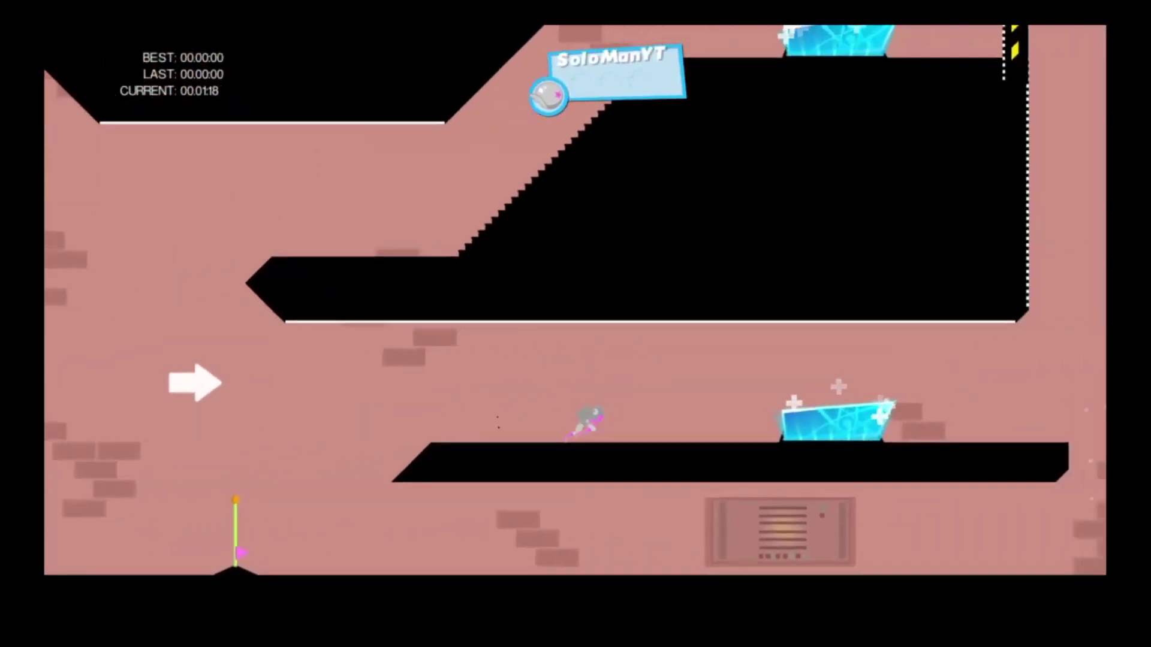
pyautogui.press('space')
pyautogui.press('space')
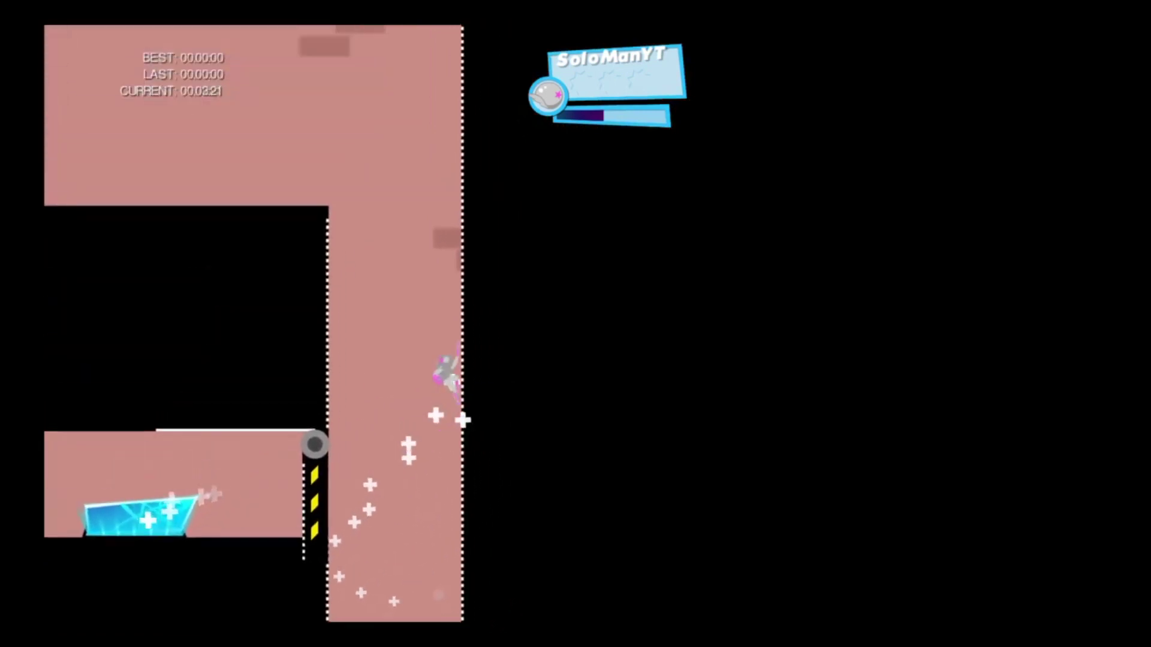
pyautogui.press('Right')
pyautogui.press('space')
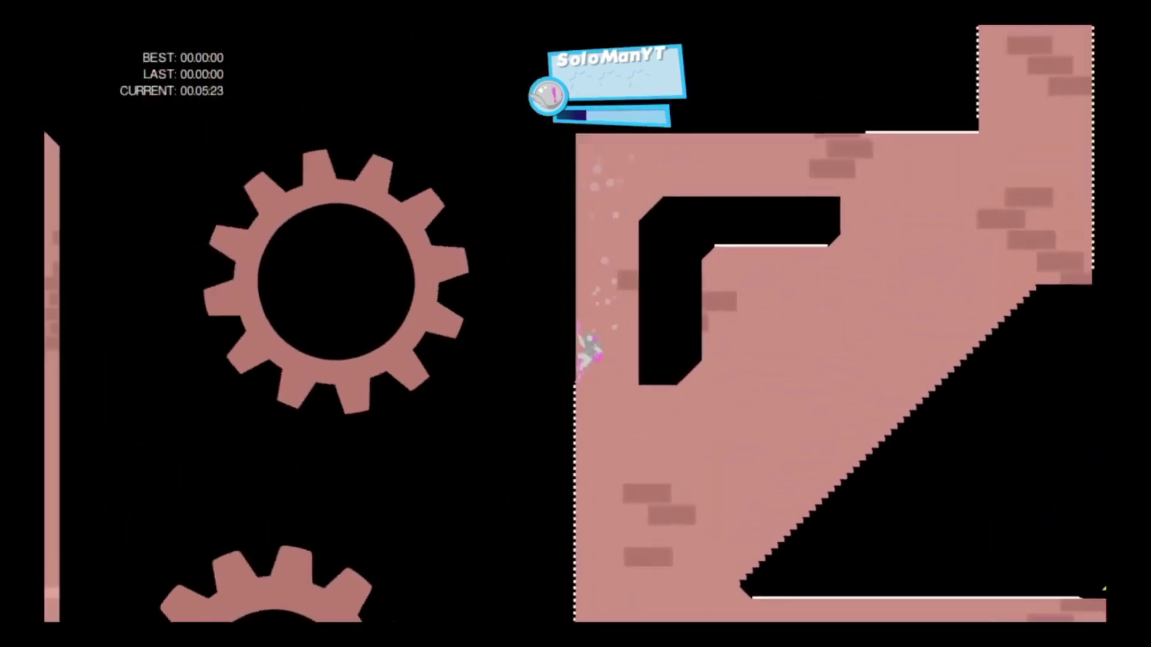
# Climb the second shaft and sprint left across the top with super speed.
pyautogui.press('Right')
pyautogui.press('space')
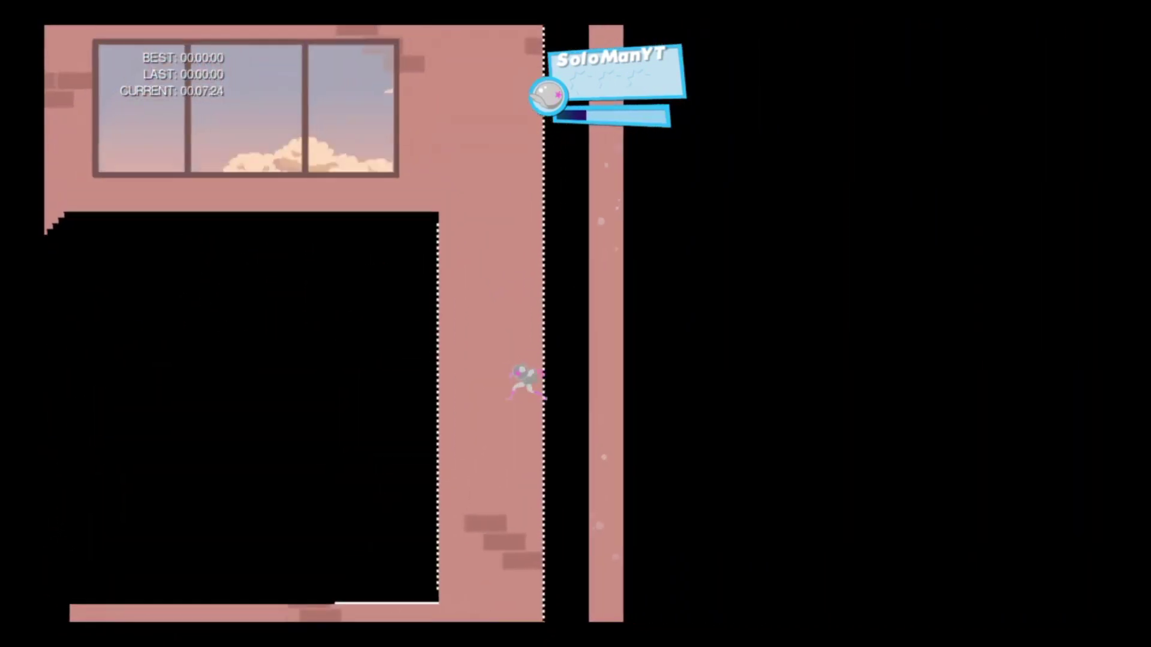
pyautogui.press('space')
pyautogui.press('space')
pyautogui.press('space')
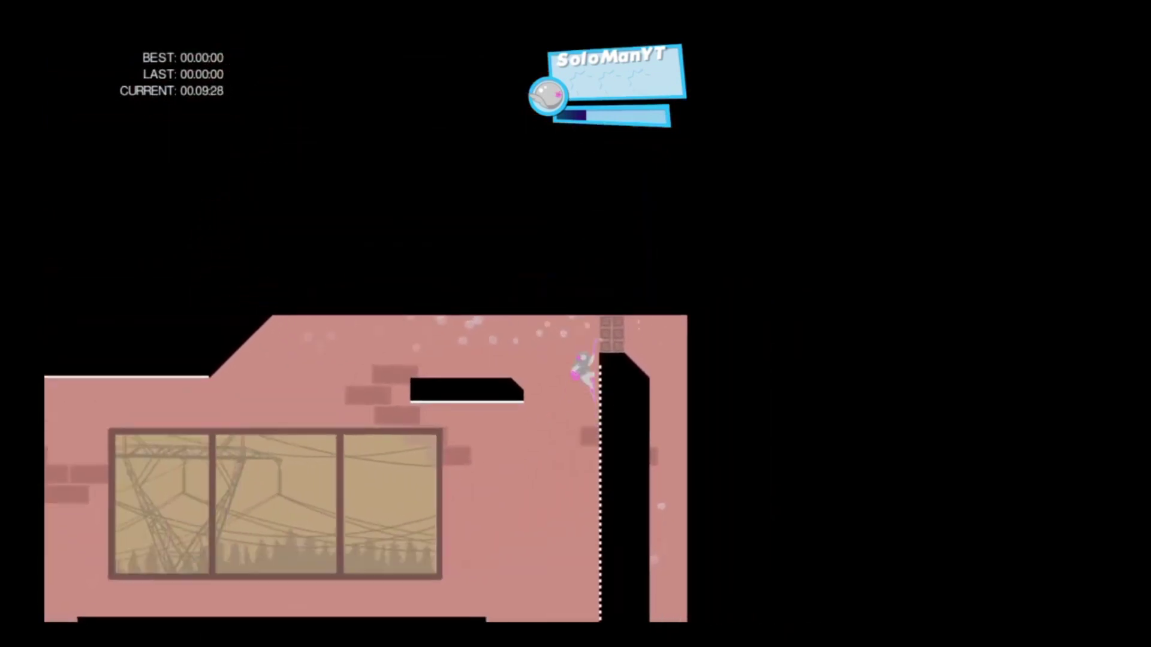
pyautogui.press('Left')
pyautogui.press('Left')
pyautogui.press('space')
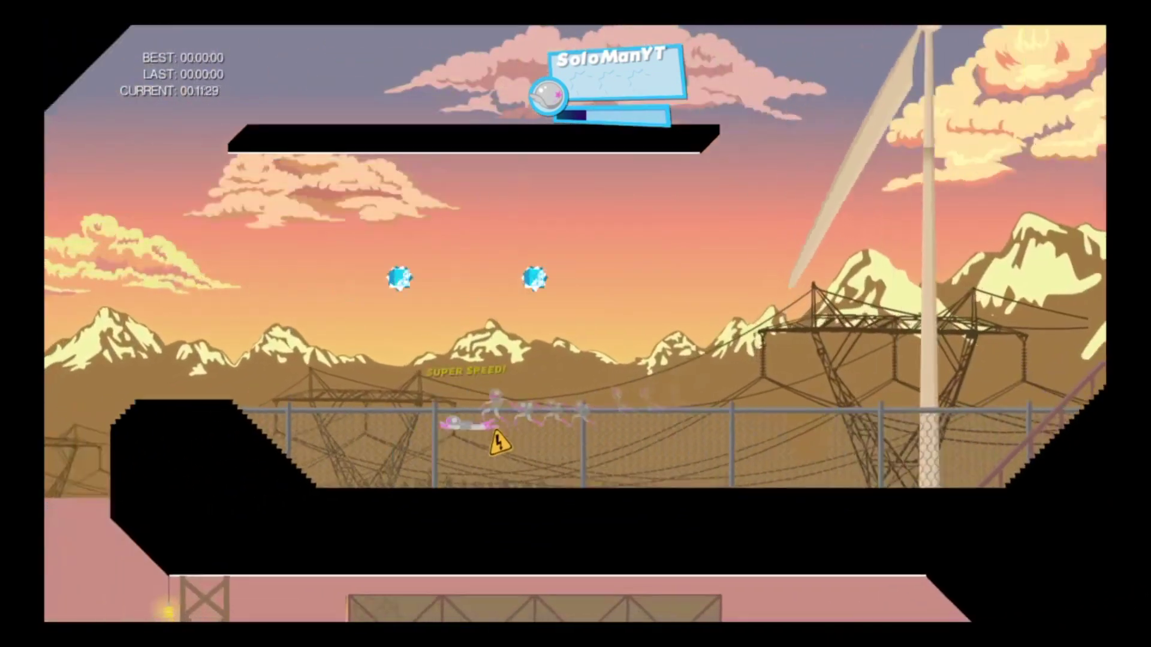
# Drop down the shaft, grapple out of the fall and sprint left through the corridor.
pyautogui.press('Left')
pyautogui.press('Right')
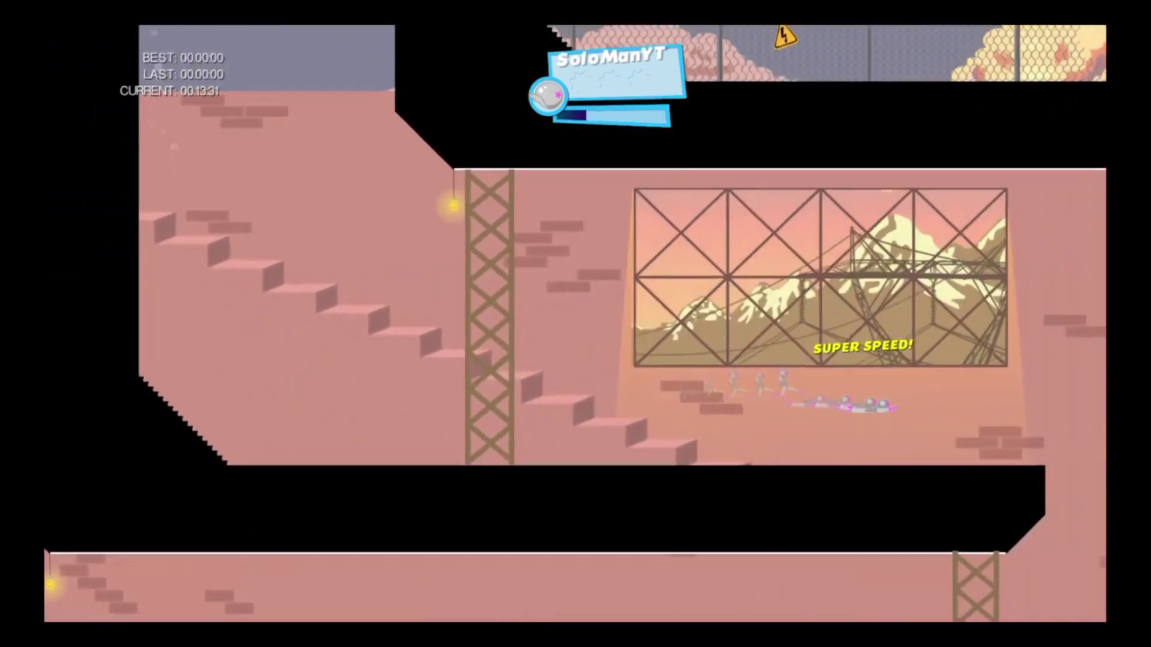
pyautogui.press('space')
pyautogui.press('Left')
pyautogui.press('space')
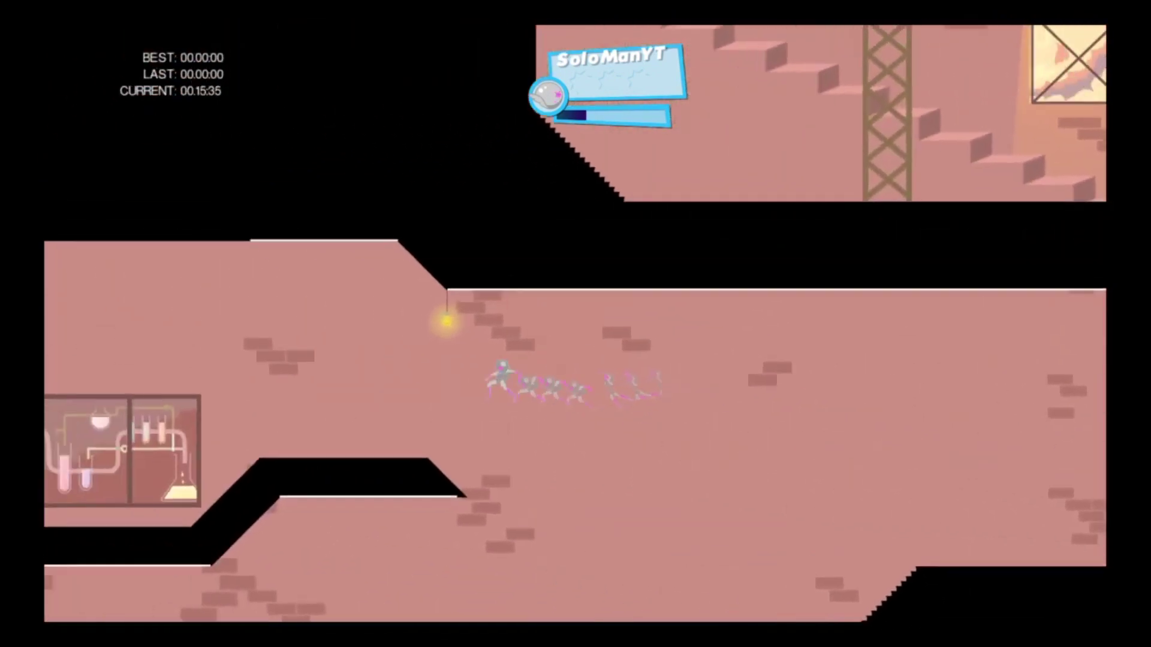
pyautogui.press('Left')
# Dash right, descend the slopes past the servers and cross the finish in 00:24.743.
pyautogui.press('Right')
pyautogui.press('space')
pyautogui.press('Right')
pyautogui.press('space')
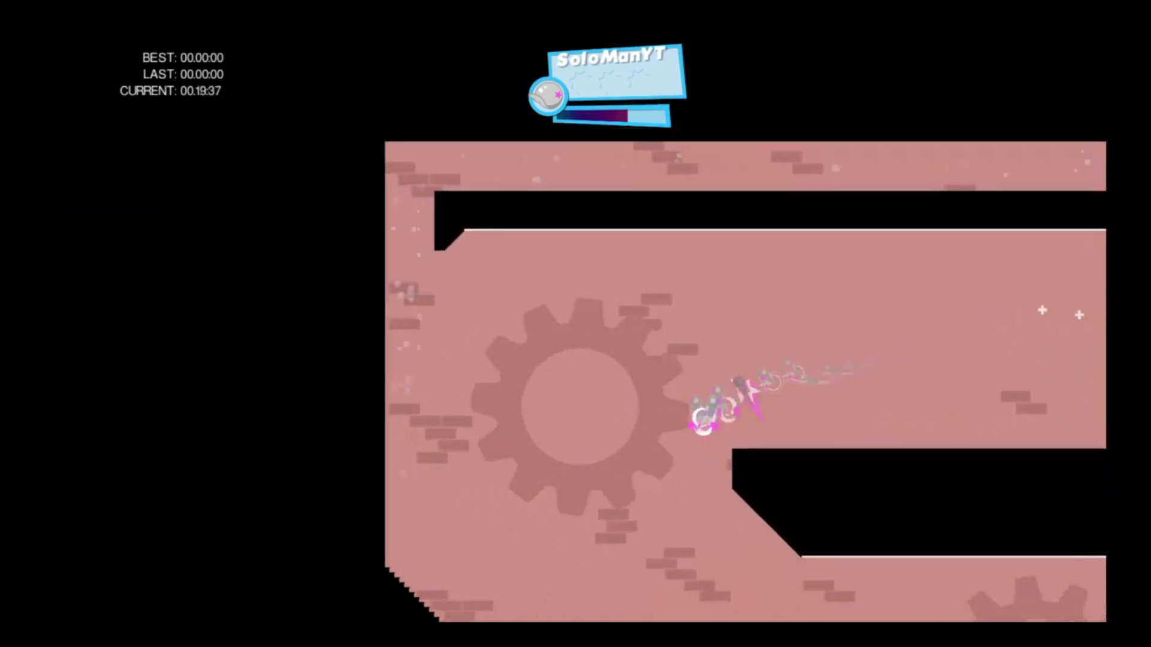
pyautogui.press('Right')
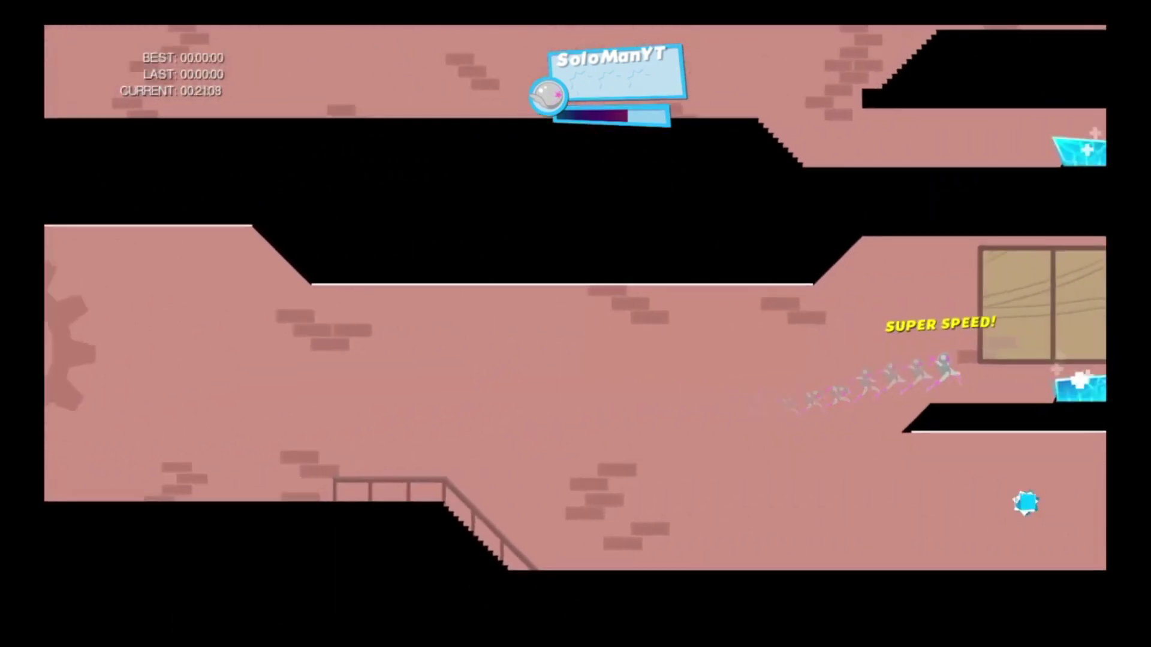
pyautogui.press('Right')
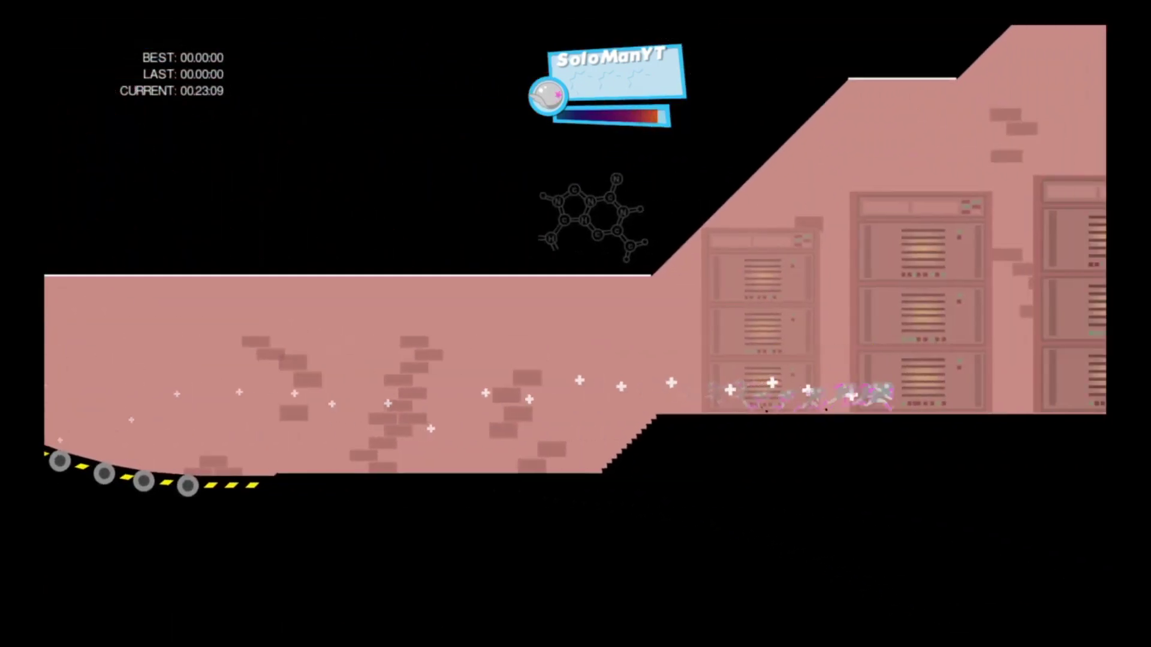
pyautogui.press('Right')
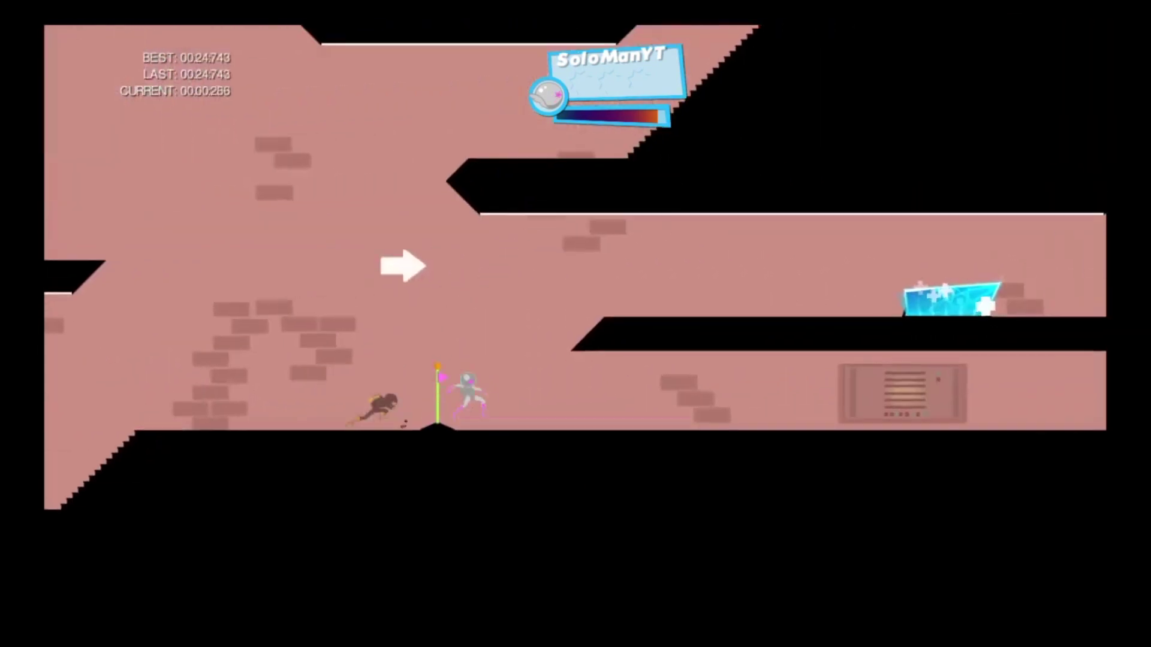
# Keep running Genetics laps until the 00:40.907 lap, then pause mid-lap with Escape.
pyautogui.press('Right')
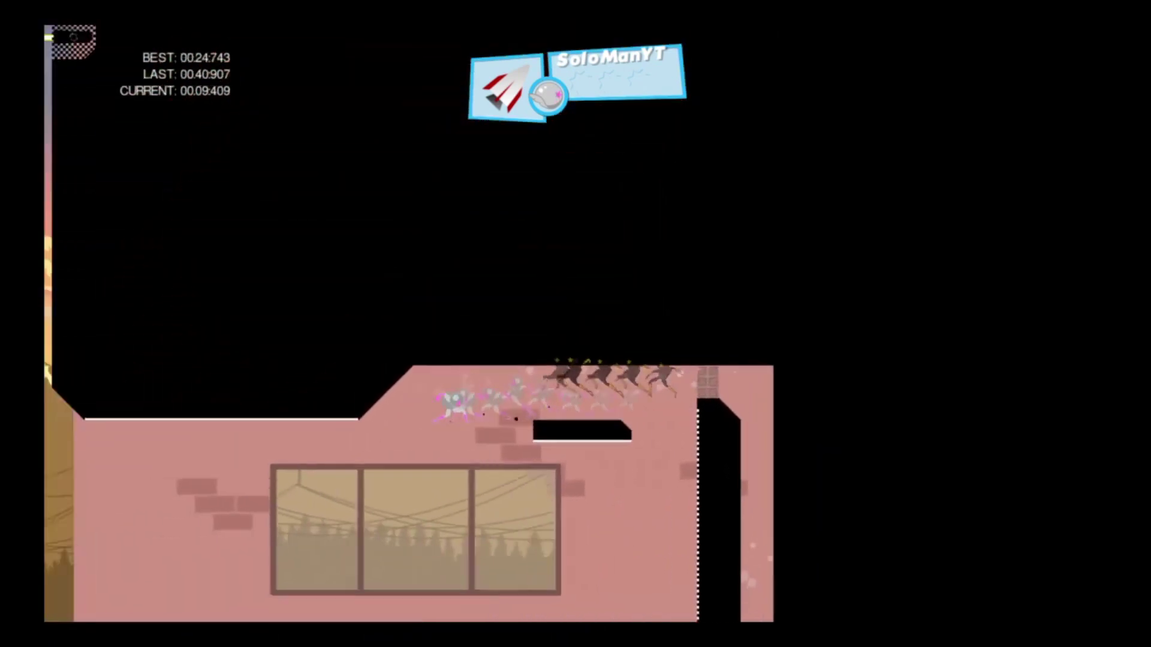
pyautogui.press('Escape')
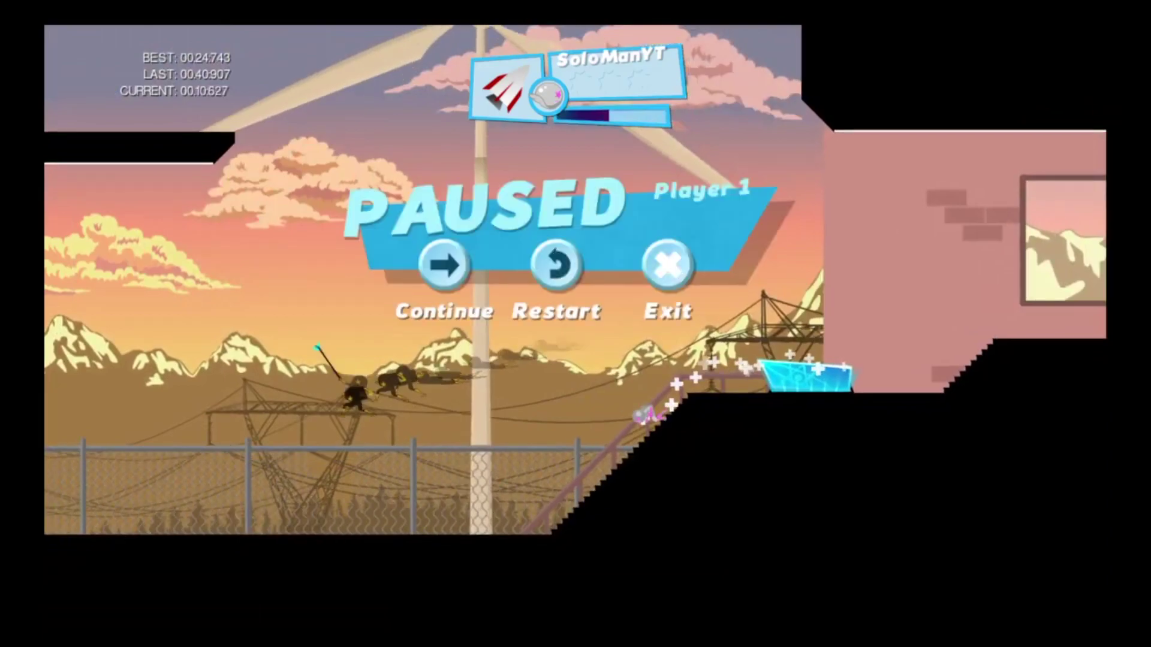